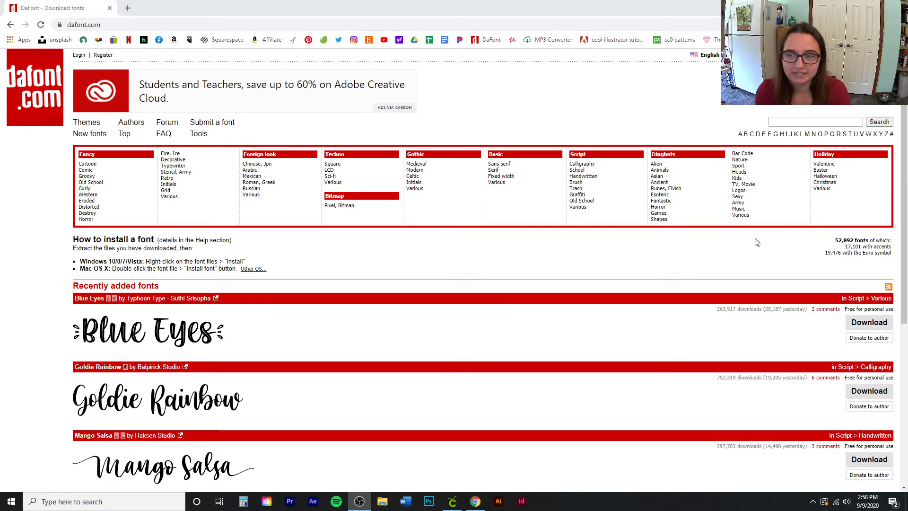
mouse_move(904, 134)
left_mouse_down()
mouse_move(899, 239)
mouse_move(901, 143)
left_mouse_up()
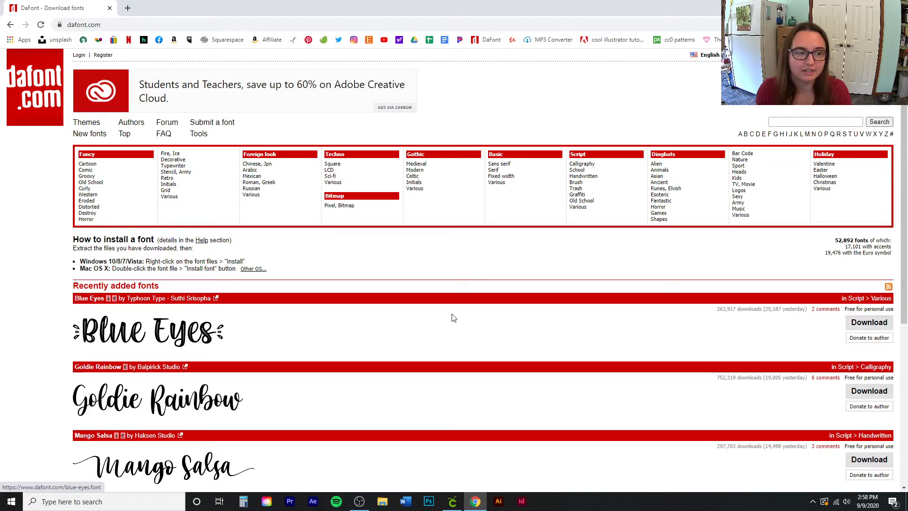
scroll(595, 326, "down", 2)
scroll(596, 326, "down", 1)
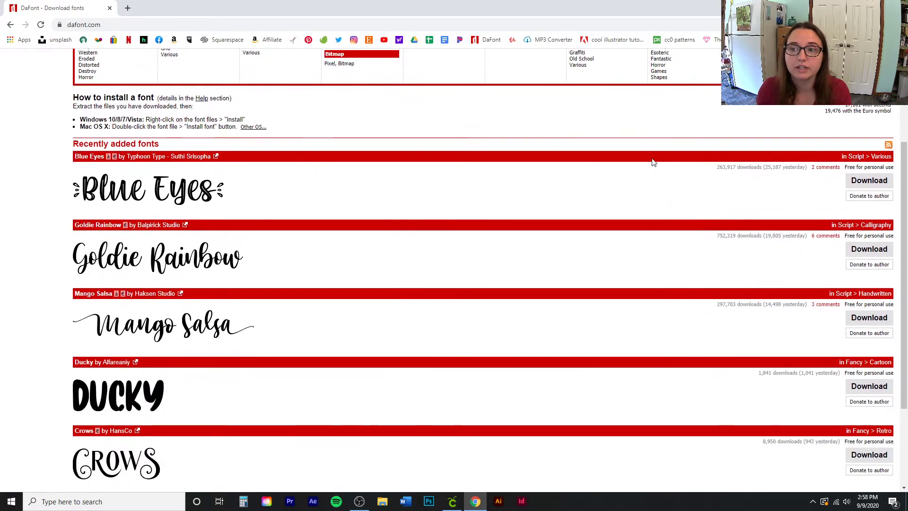
scroll(379, 270, "up", 3)
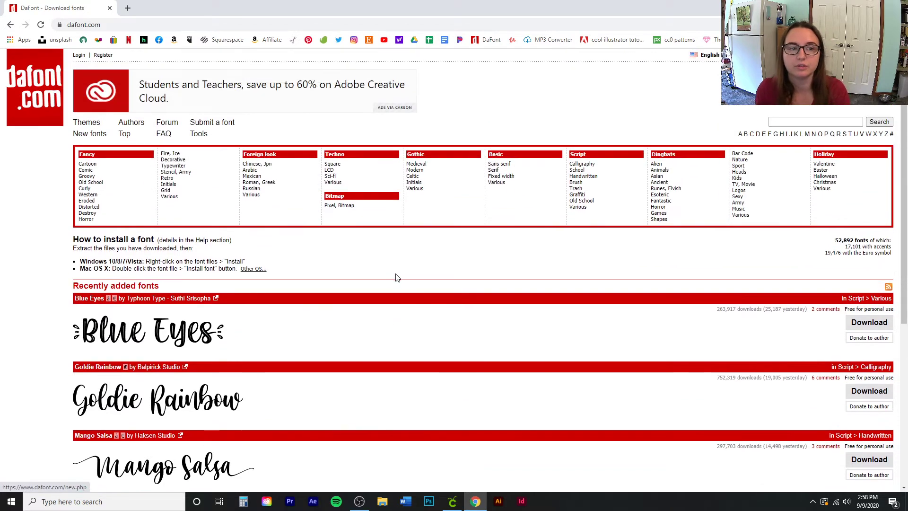
scroll(380, 270, "up", 2)
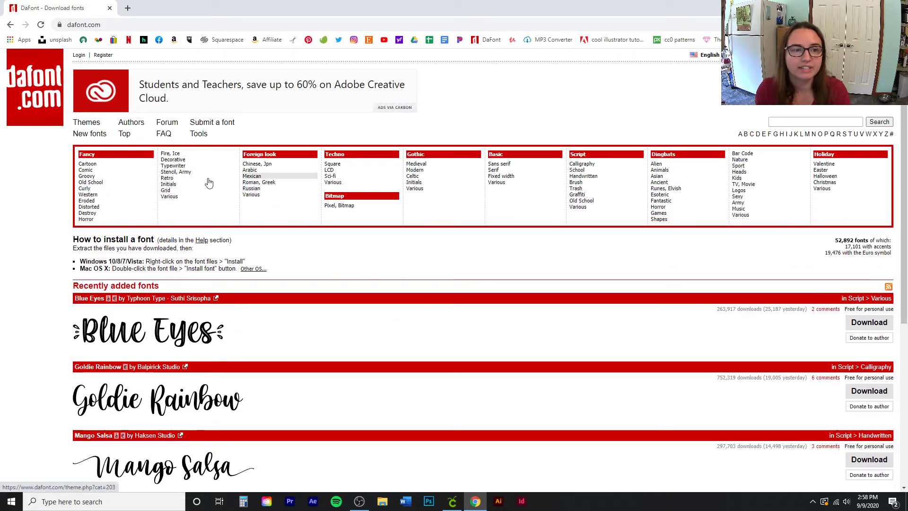
- Filter DaFont's Fancy category to show only Public domain/GPL/OFL and 100% Free fonts
left_click(91, 157)
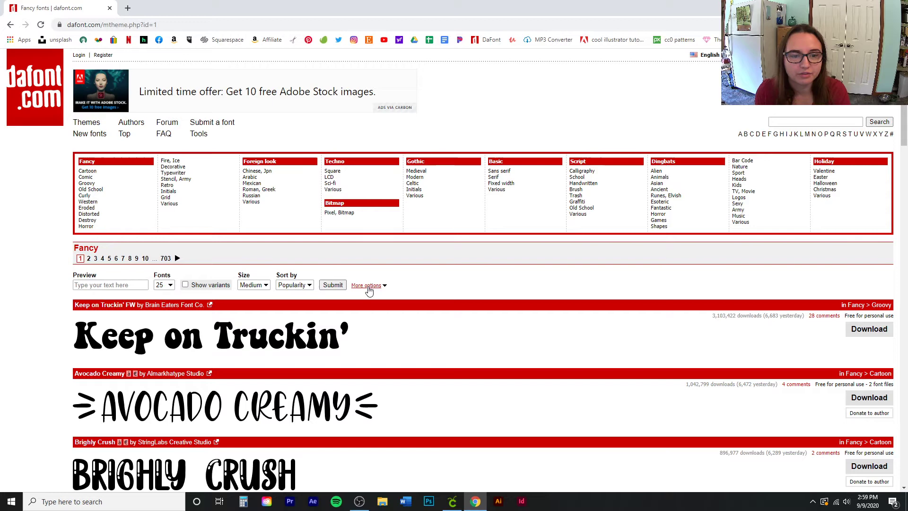
left_click(369, 286)
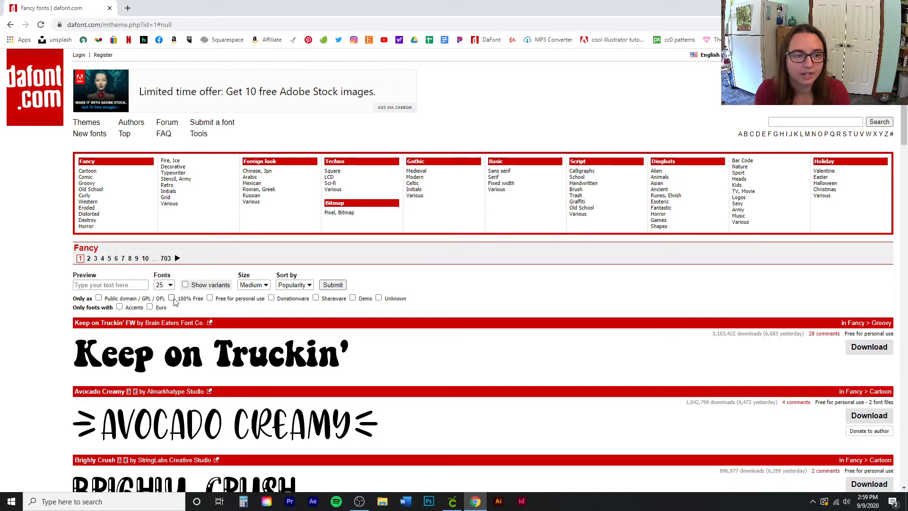
left_click(331, 286)
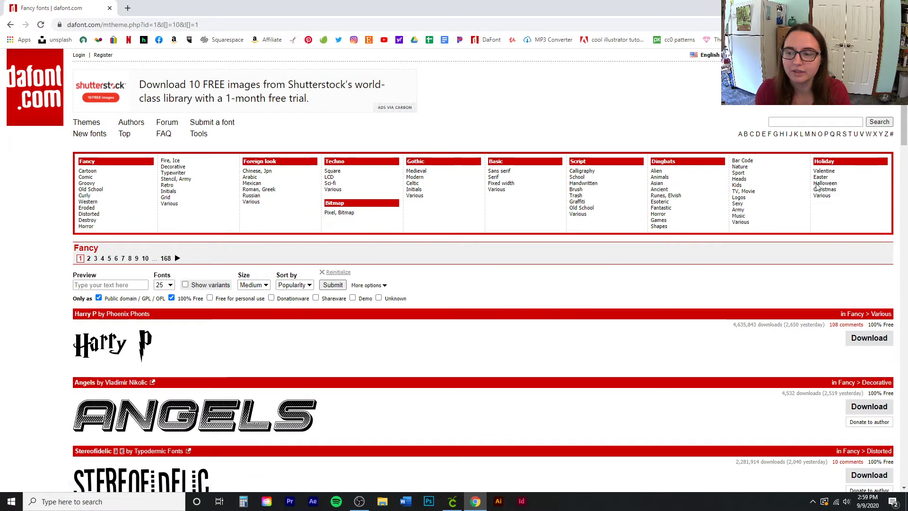
scroll(895, 122, "down", 3)
scroll(895, 123, "down", 3)
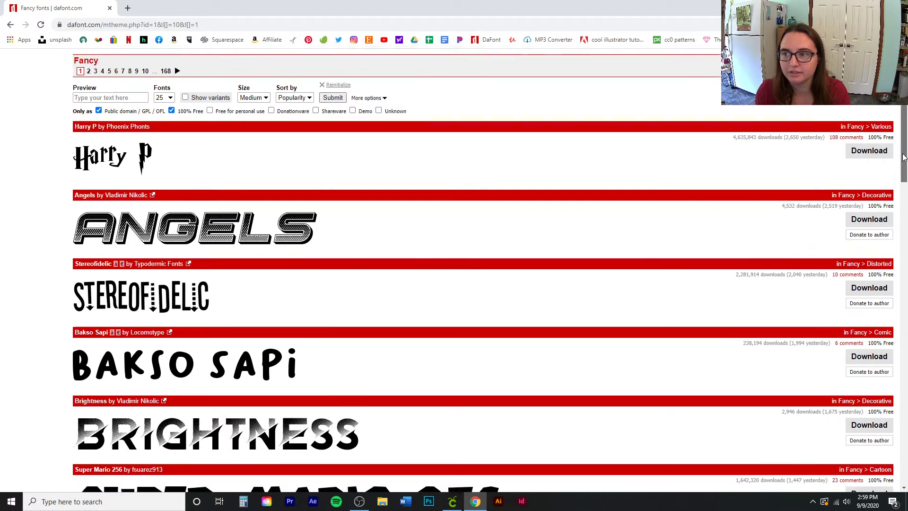
mouse_move(902, 142)
left_mouse_down()
mouse_move(892, 257)
mouse_move(904, 321)
left_mouse_up()
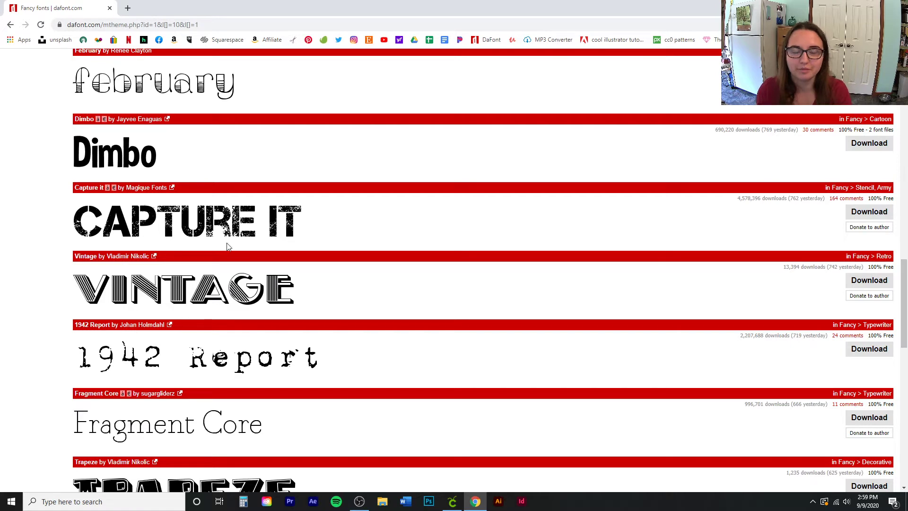
- Download Capture it from DaFont and open the capture_it zip from the download bar
left_click(859, 217)
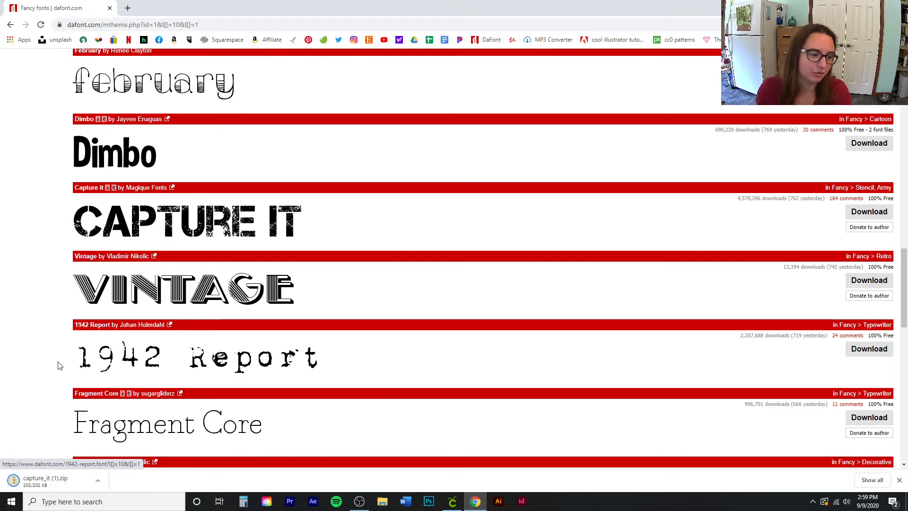
left_click(43, 482)
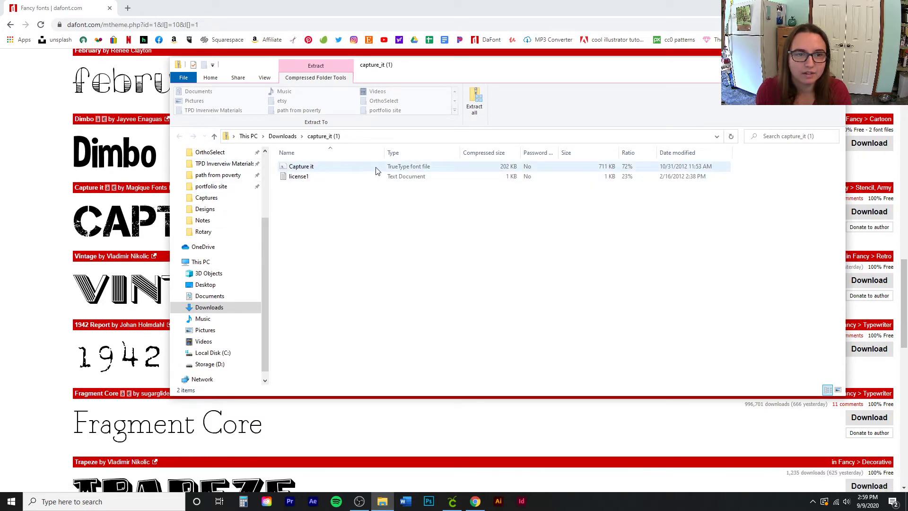
- Preview the Capture it TrueType font file from the zip in Windows Font Viewer
double_click(296, 167)
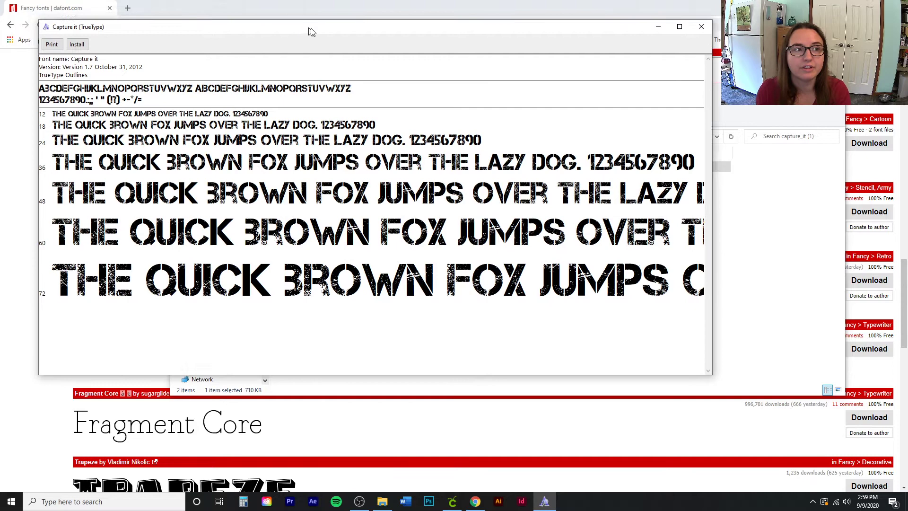
- Install Capture it from Windows Font Viewer and close the font preview
left_click_drag(287, 27, 371, 50)
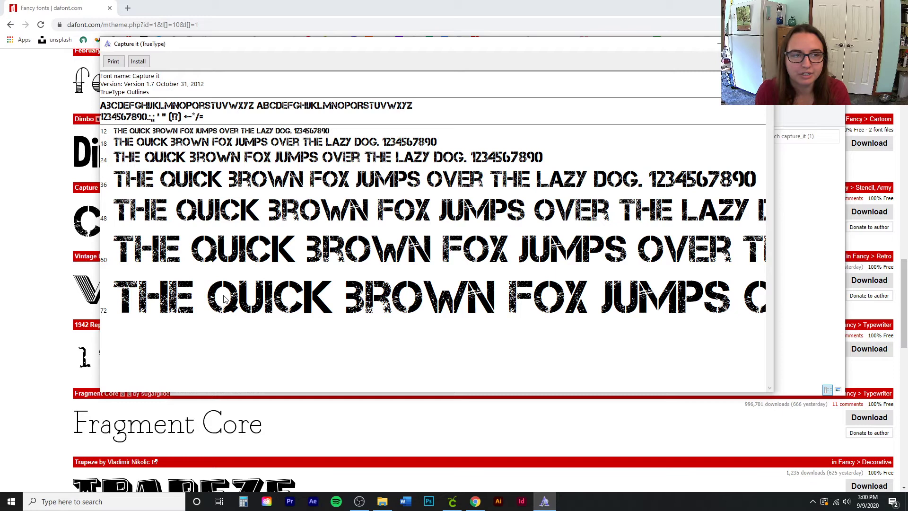
left_click(138, 61)
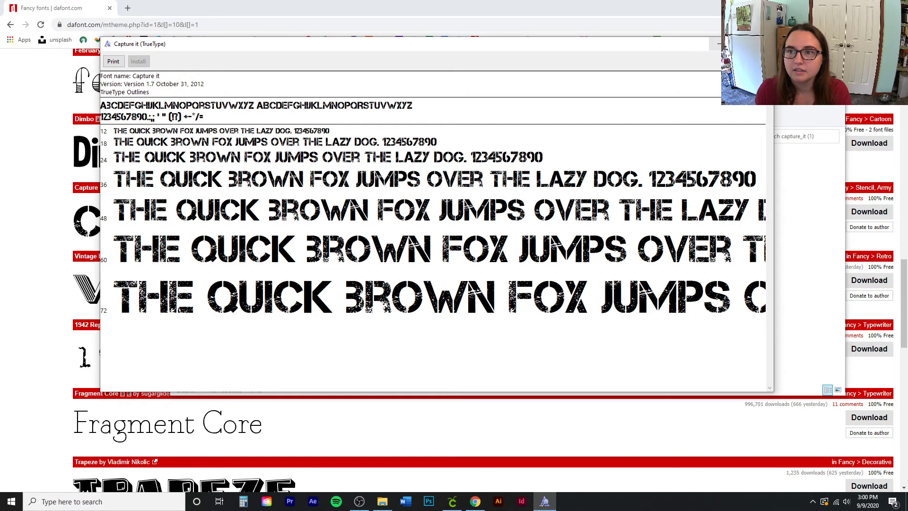
left_click(715, 44)
- Close File Explorer, then replace the old Test text in Design Space with a new text box
left_click(382, 502)
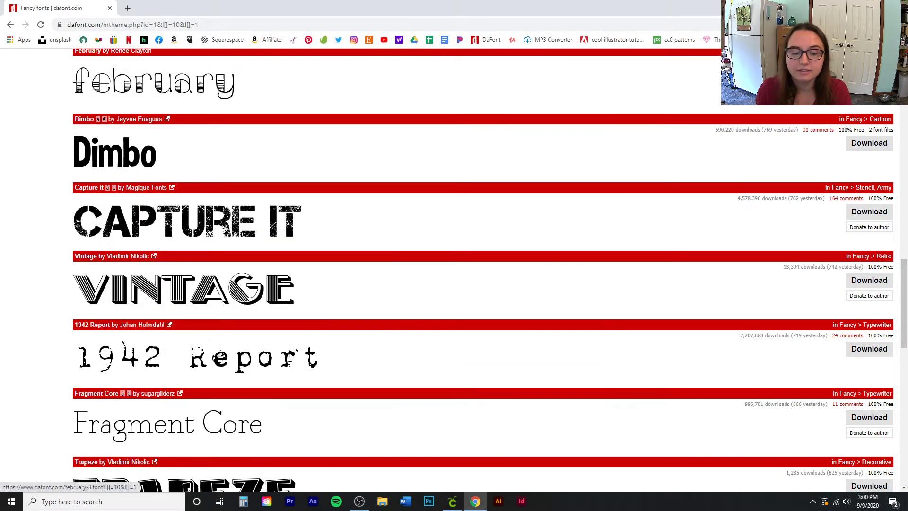
left_click(452, 501)
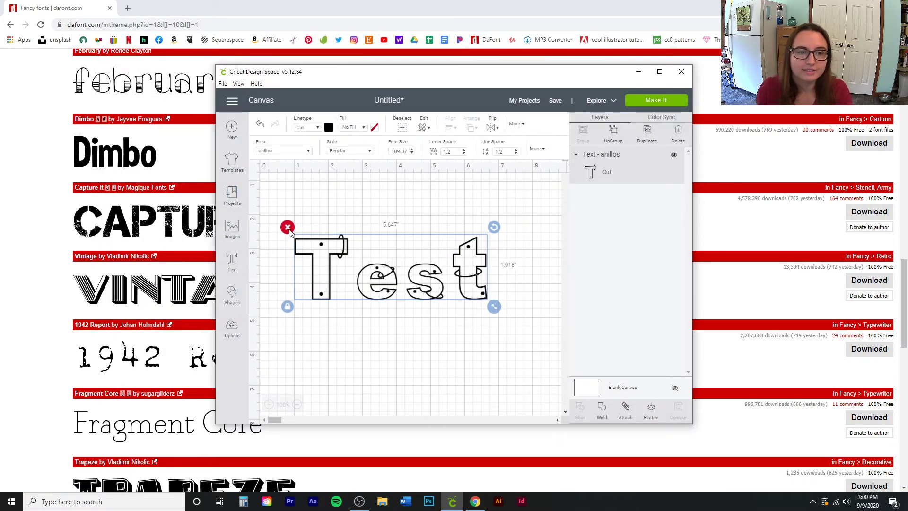
left_click(287, 227)
left_click(236, 266)
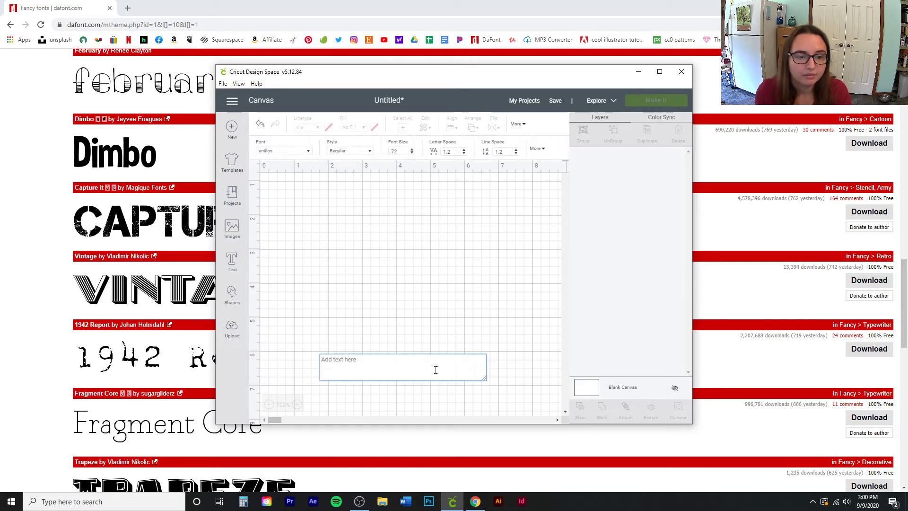
type("Tes")
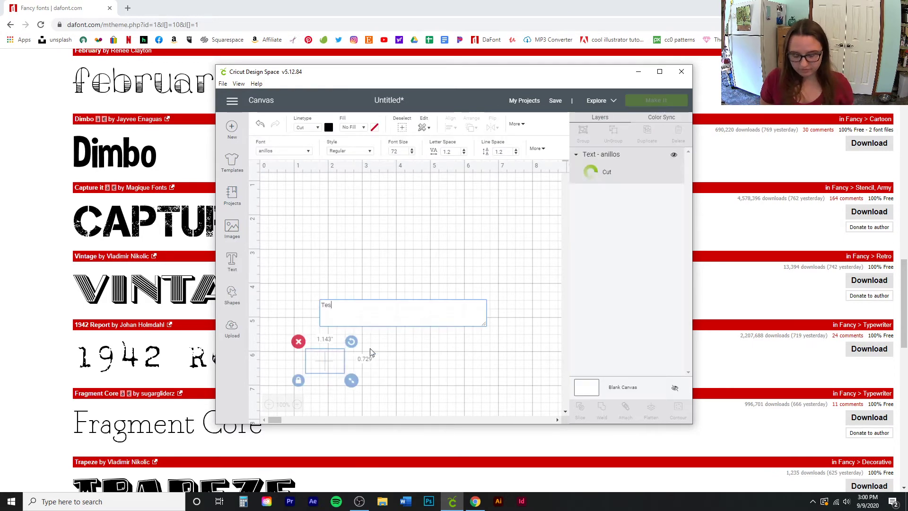
type("t")
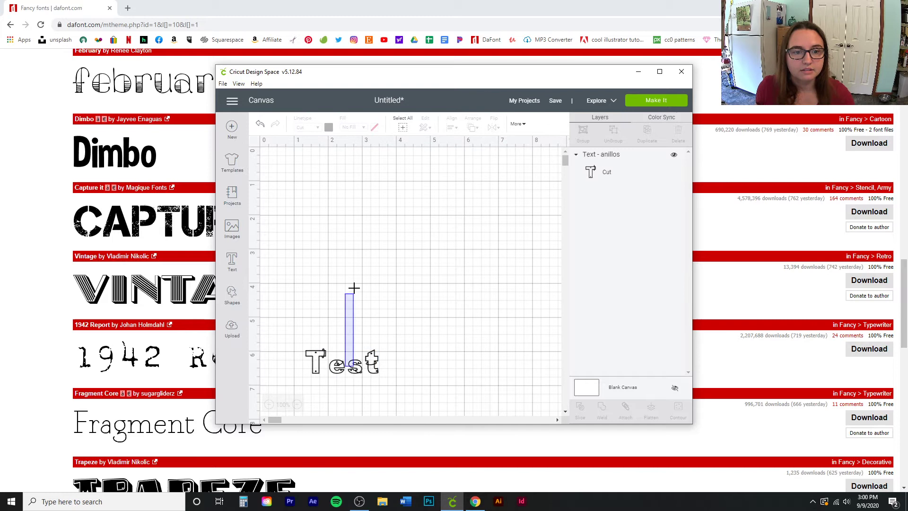
mouse_move(354, 284)
left_mouse_down()
mouse_move(358, 369)
mouse_move(337, 235)
left_mouse_up()
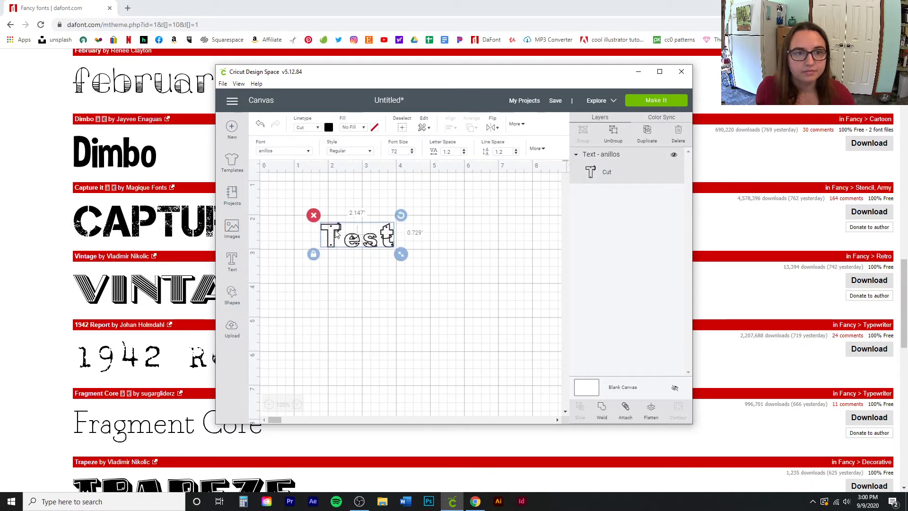
- Clear the old 'Anil' search in the Font list to search fonts by name
left_click(283, 152)
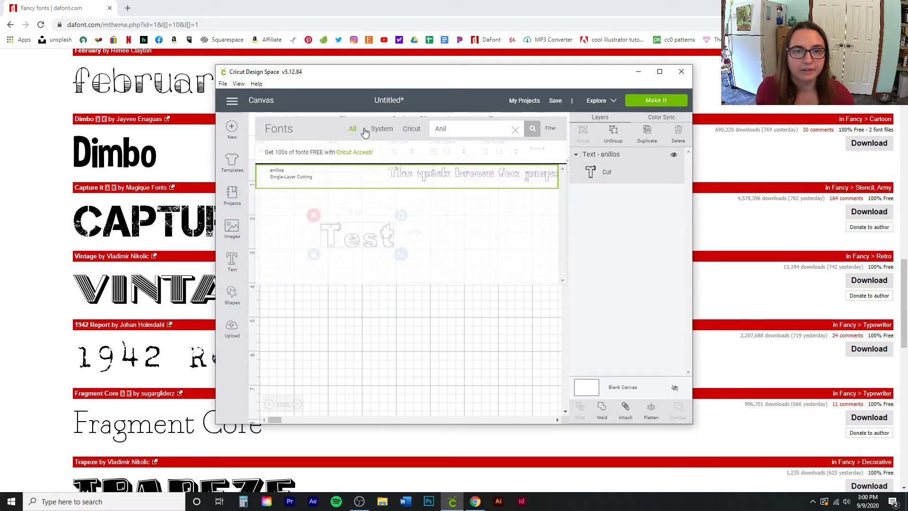
left_click_drag(471, 129, 429, 131)
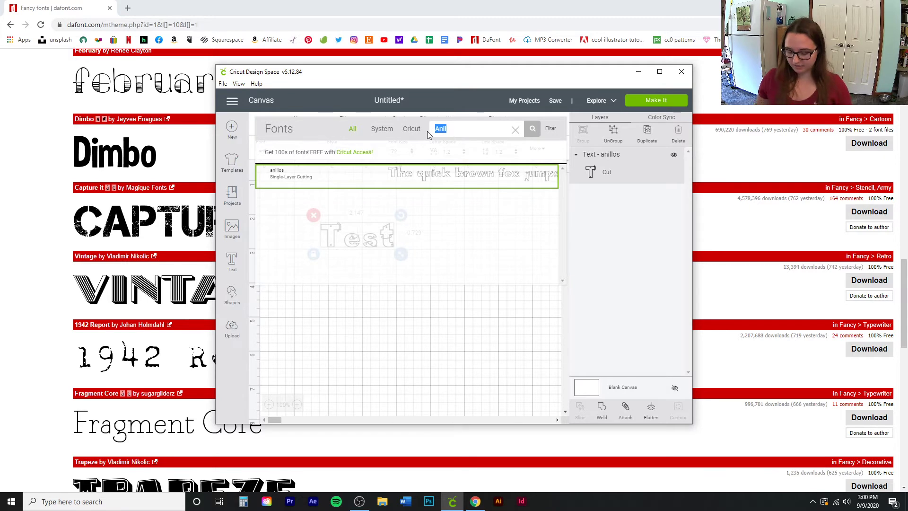
key("BackSpace")
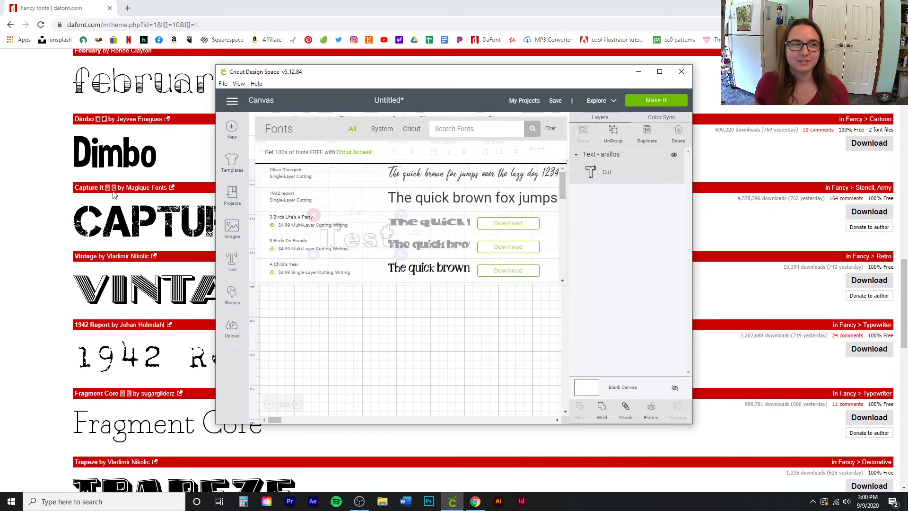
left_click(461, 129)
type("Cap")
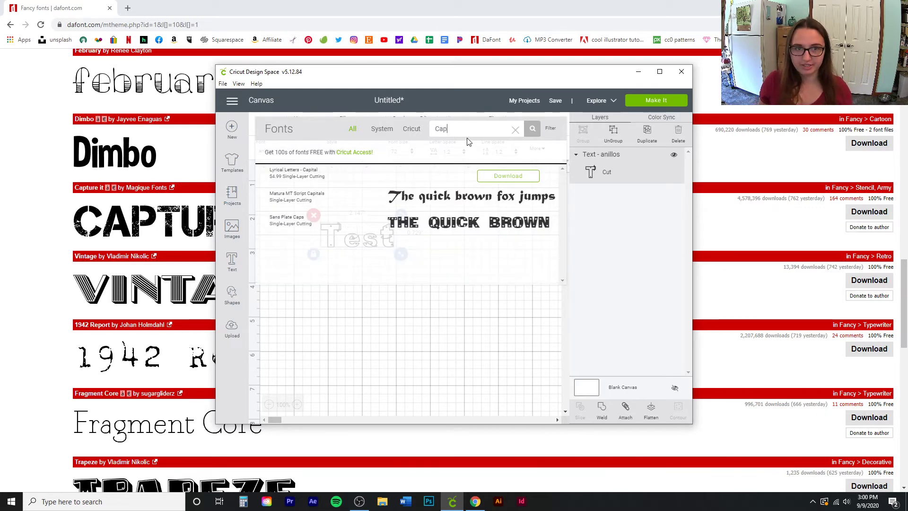
type("tu")
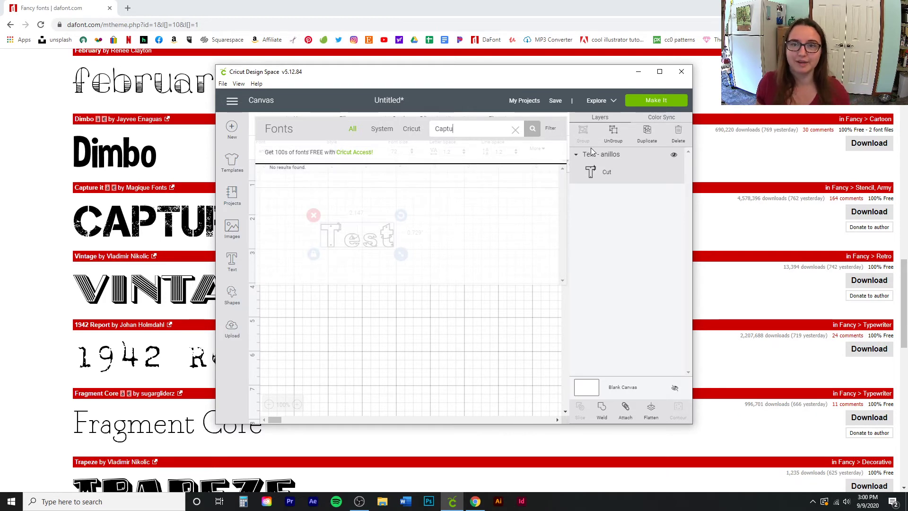
- Quit and relaunch Cricut Design Space so new fonts load, then start a new project
left_click(688, 72)
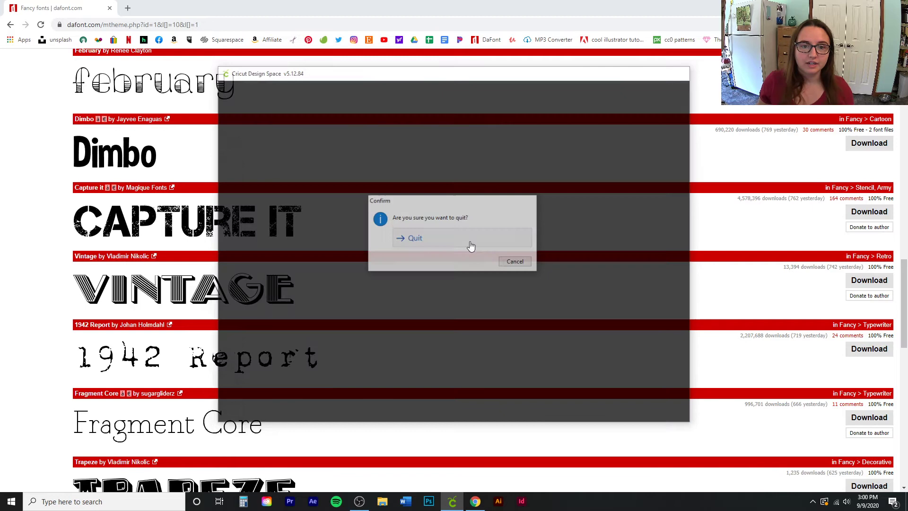
left_click(399, 237)
left_click(452, 502)
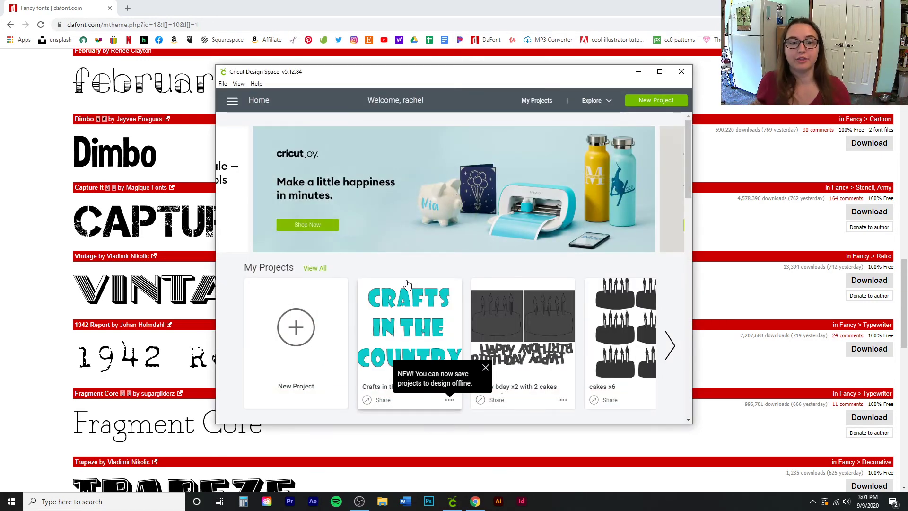
left_click(296, 327)
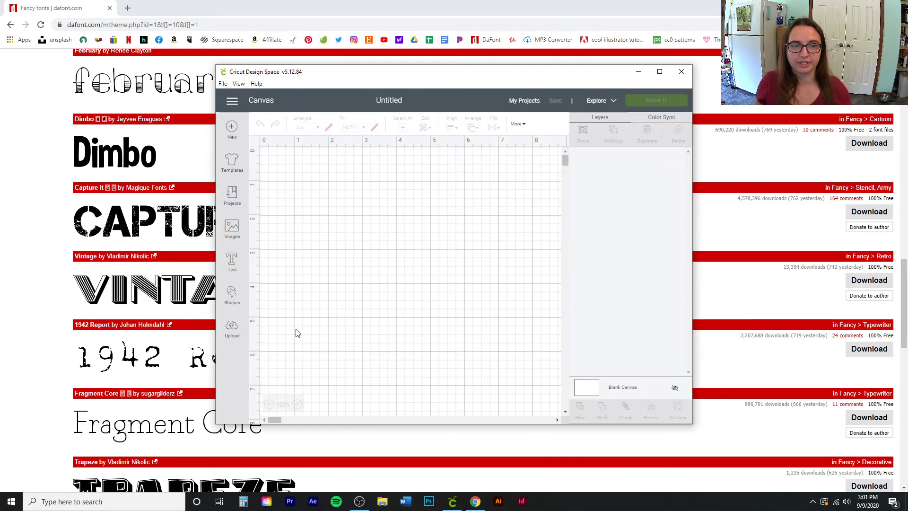
- Add a Test text box and set it in the Capture it font
left_click(231, 262)
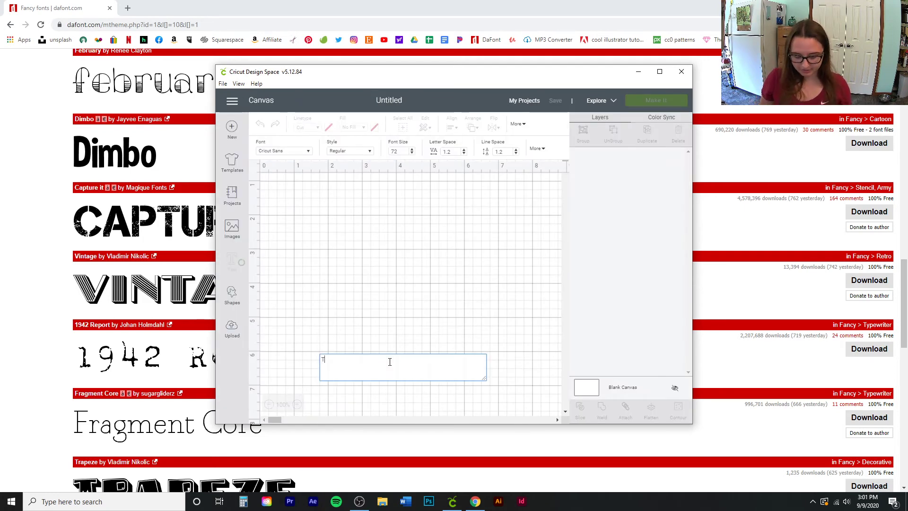
type("Test")
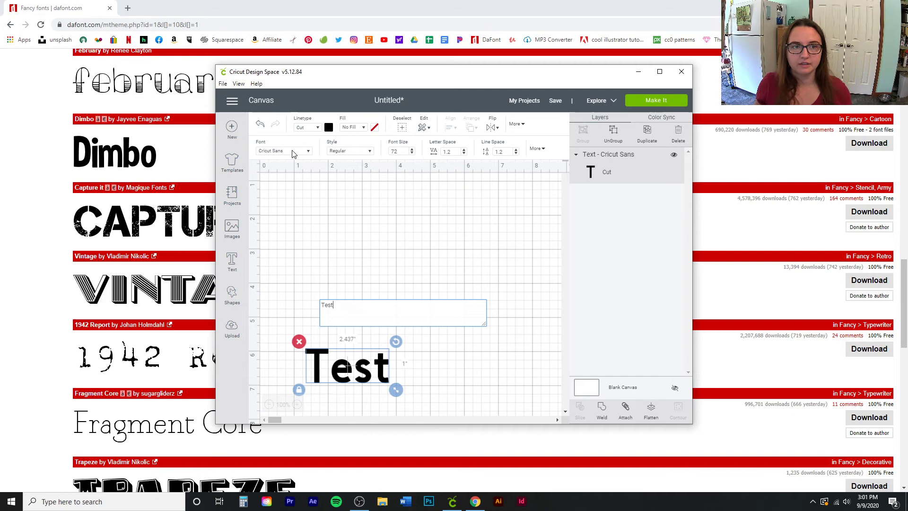
left_click(287, 151)
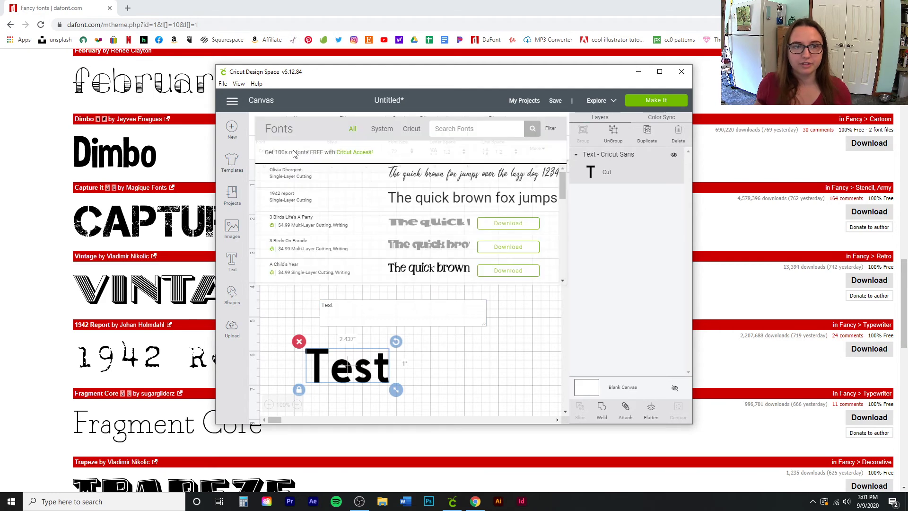
left_click(454, 128)
type("Capt")
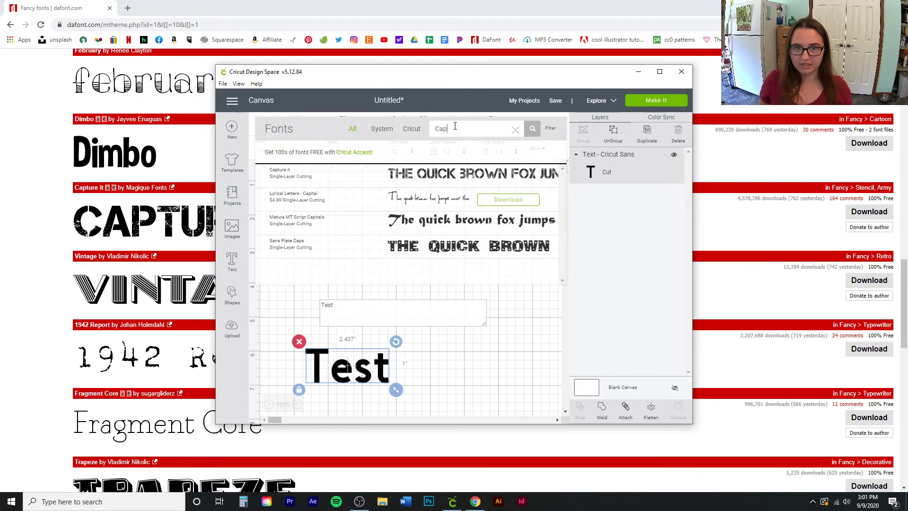
left_click(434, 172)
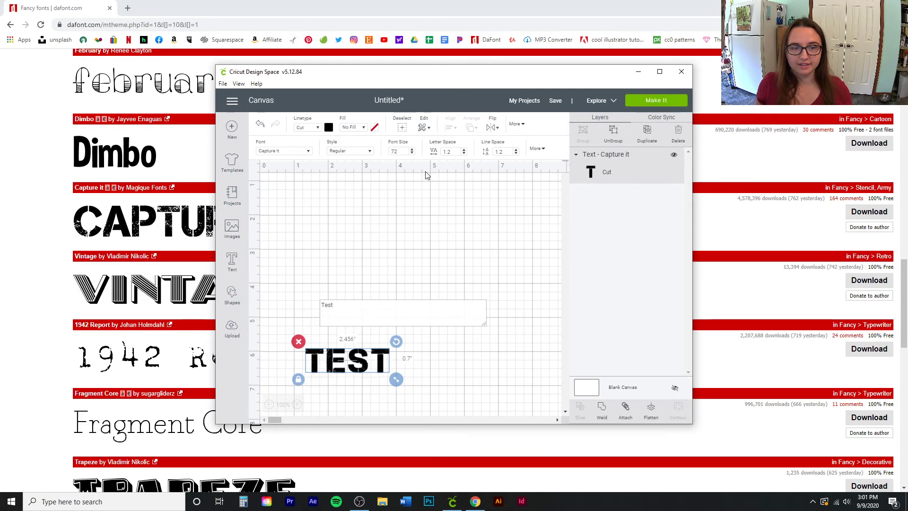
- Move the TEST text toward the canvas top, enlarge it, and reapply Capture it
left_click_drag(366, 364, 341, 216)
left_click_drag(396, 237, 431, 245)
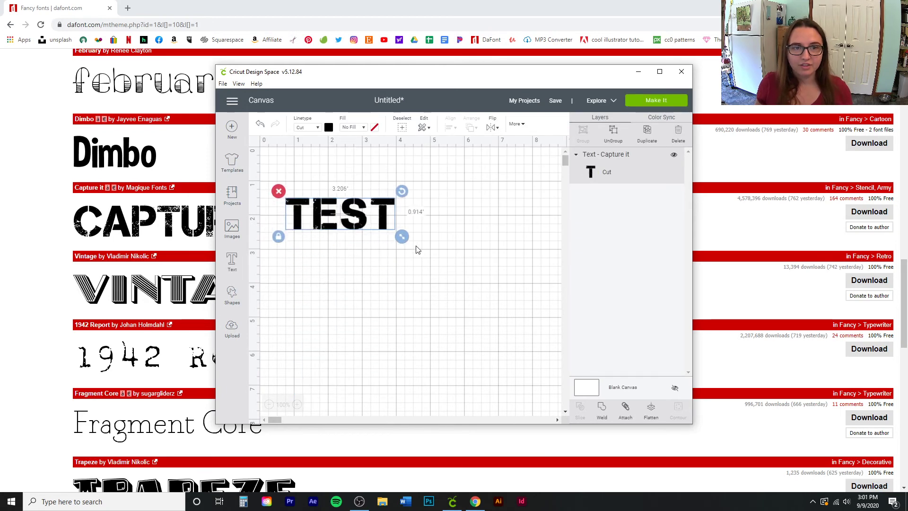
left_click(298, 151)
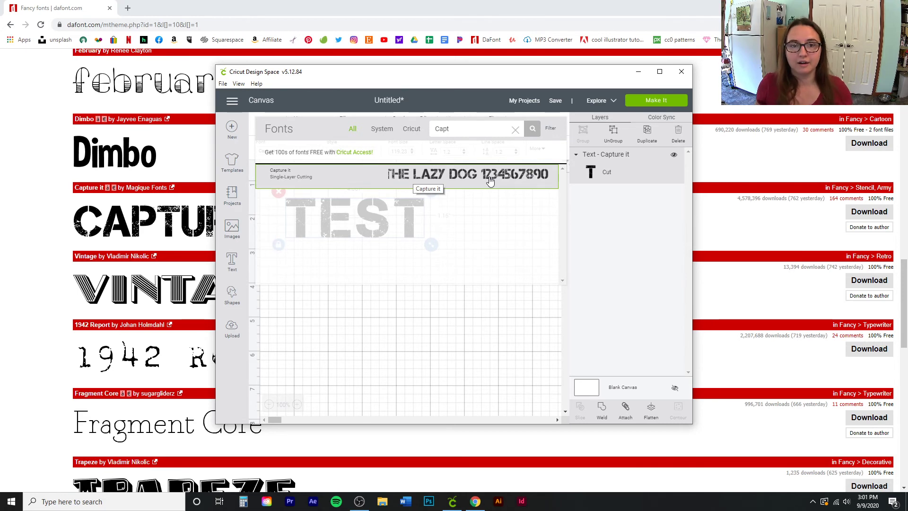
left_click(490, 178)
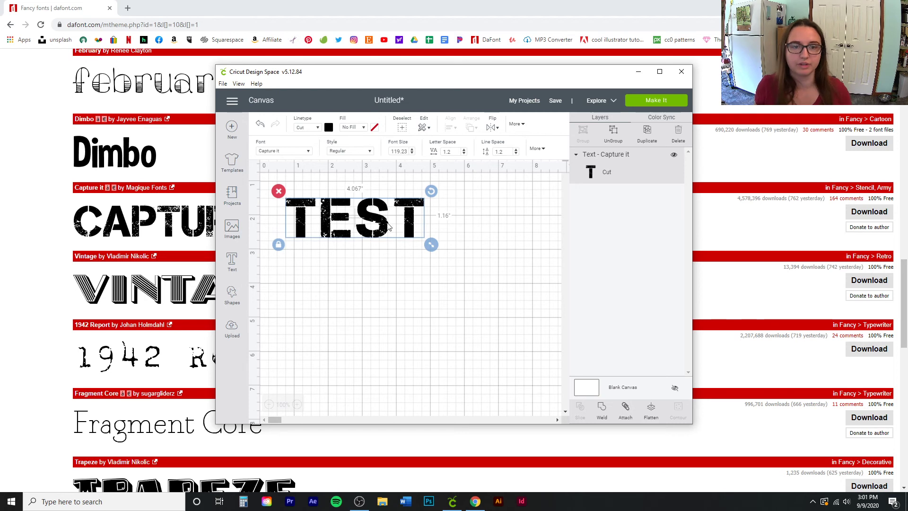
- Nudge the TEST text left and up toward the canvas's top-left corner
left_click_drag(385, 227, 377, 229)
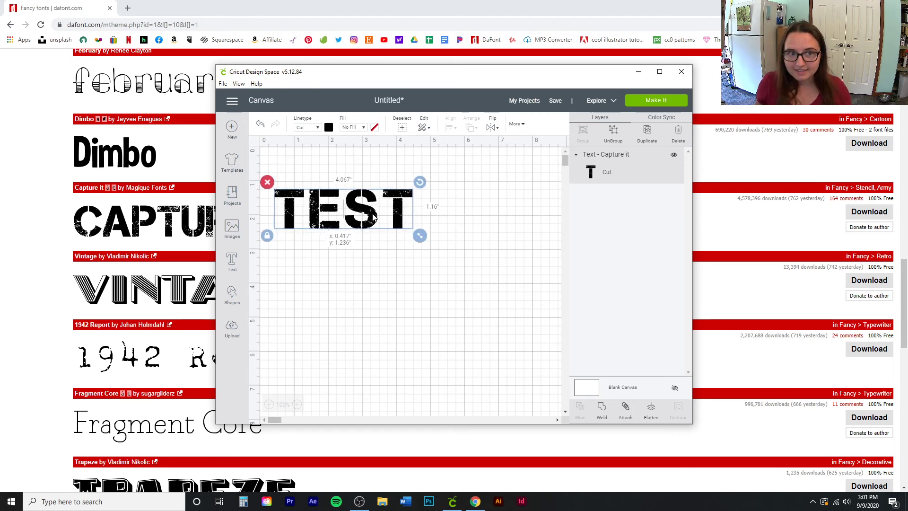
left_click_drag(374, 219, 377, 210)
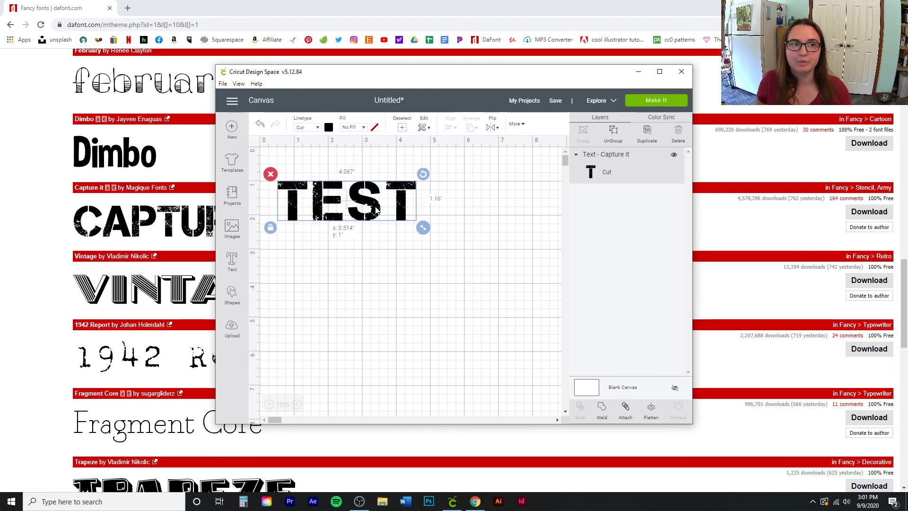
left_click_drag(378, 210, 380, 211)
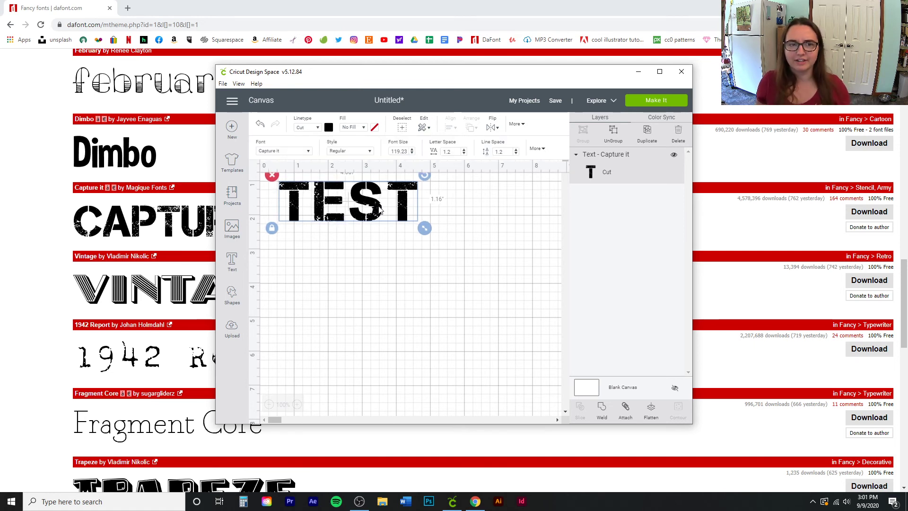